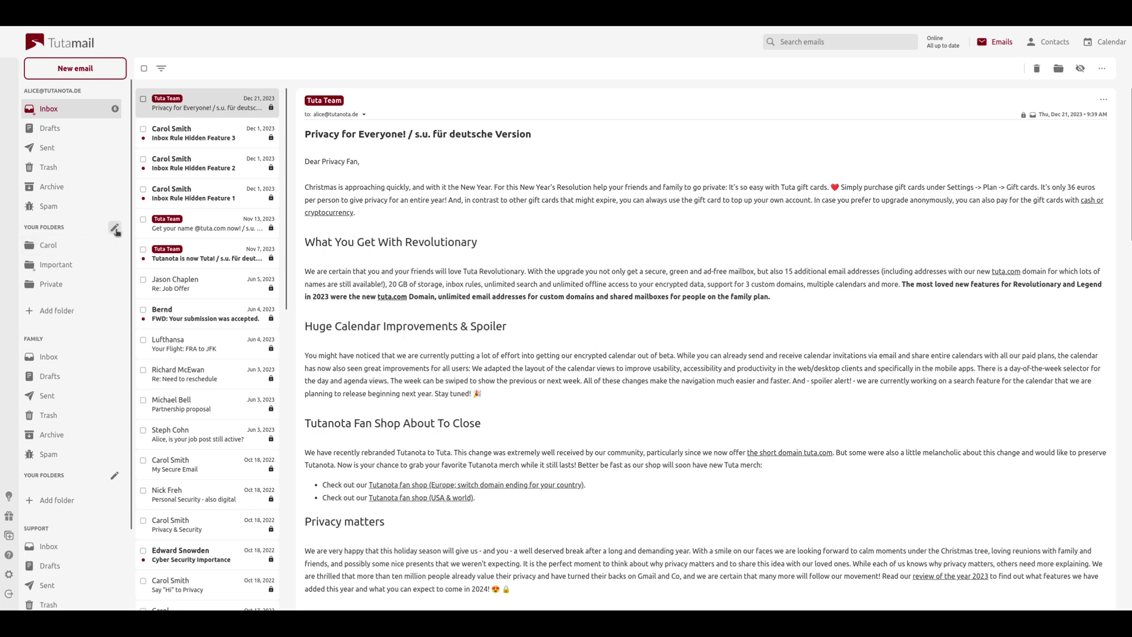
Enter folder editing for Your Folders, then leave it without changes
click(115, 230)
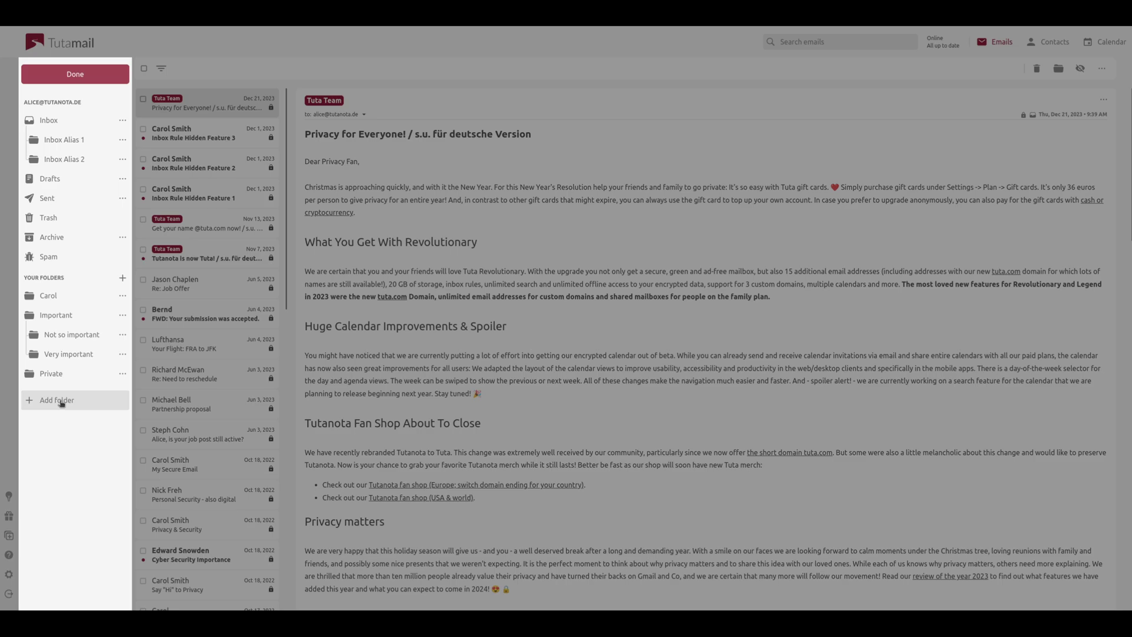
click(91, 76)
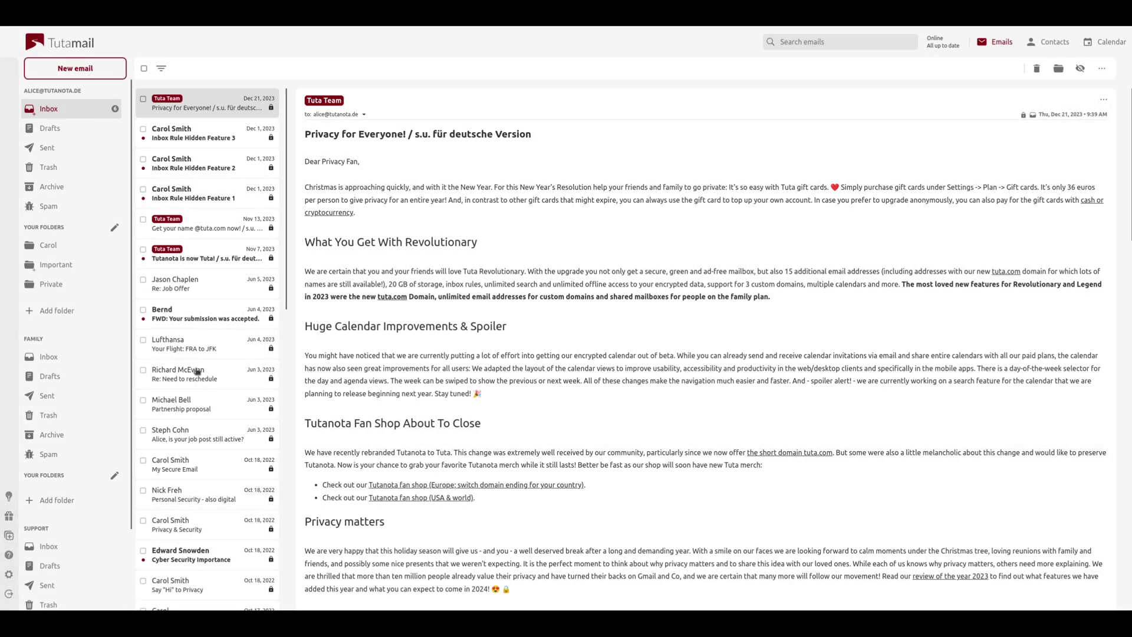
Open the Email settings and expand the empty inbox rules list
click(8, 574)
click(48, 106)
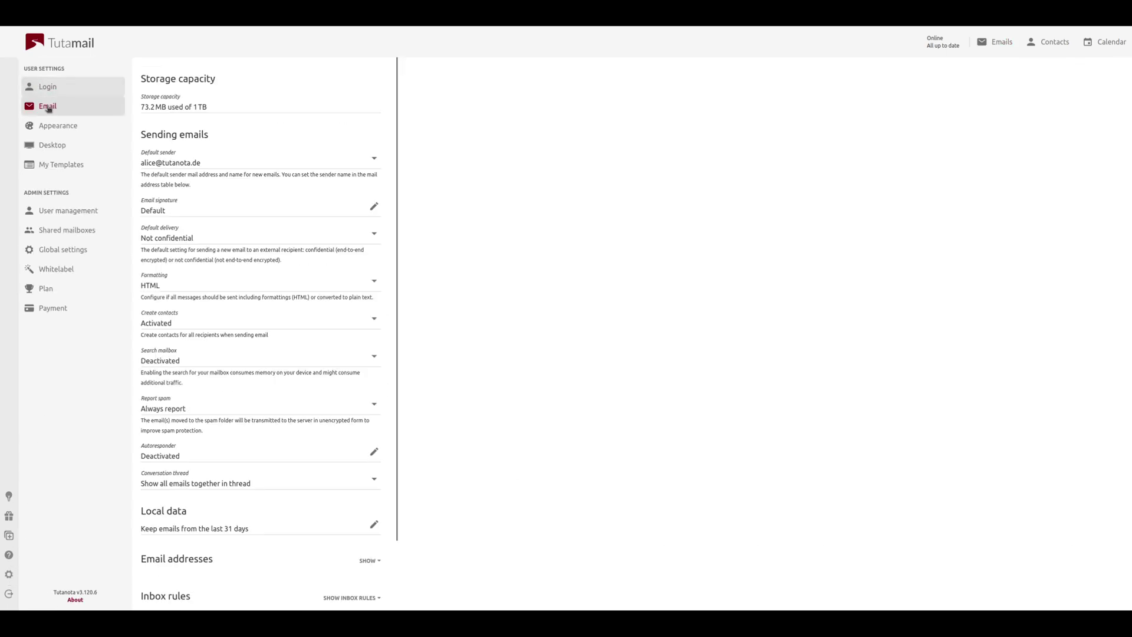
scroll(286, 498, down, 1)
scroll(286, 498, down, 1)
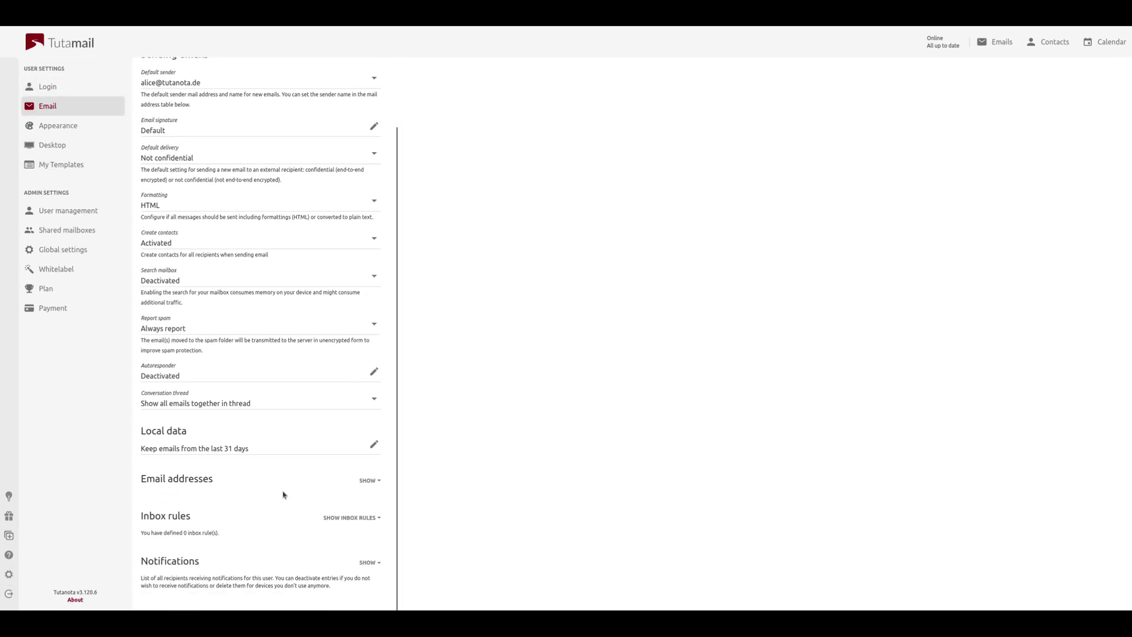
click(370, 520)
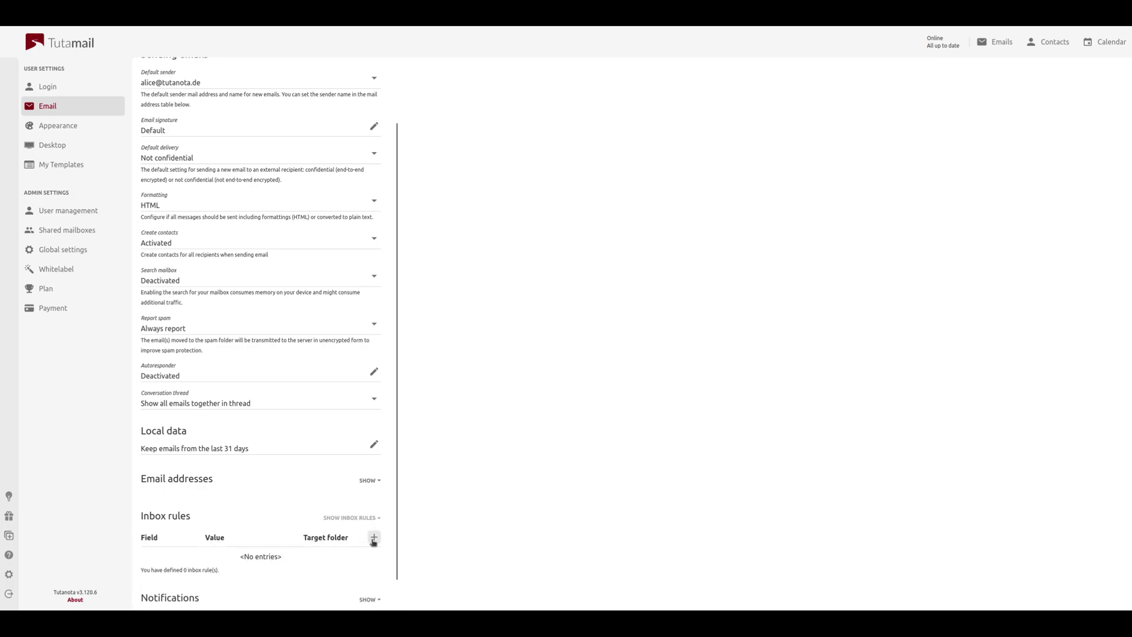
click(374, 538)
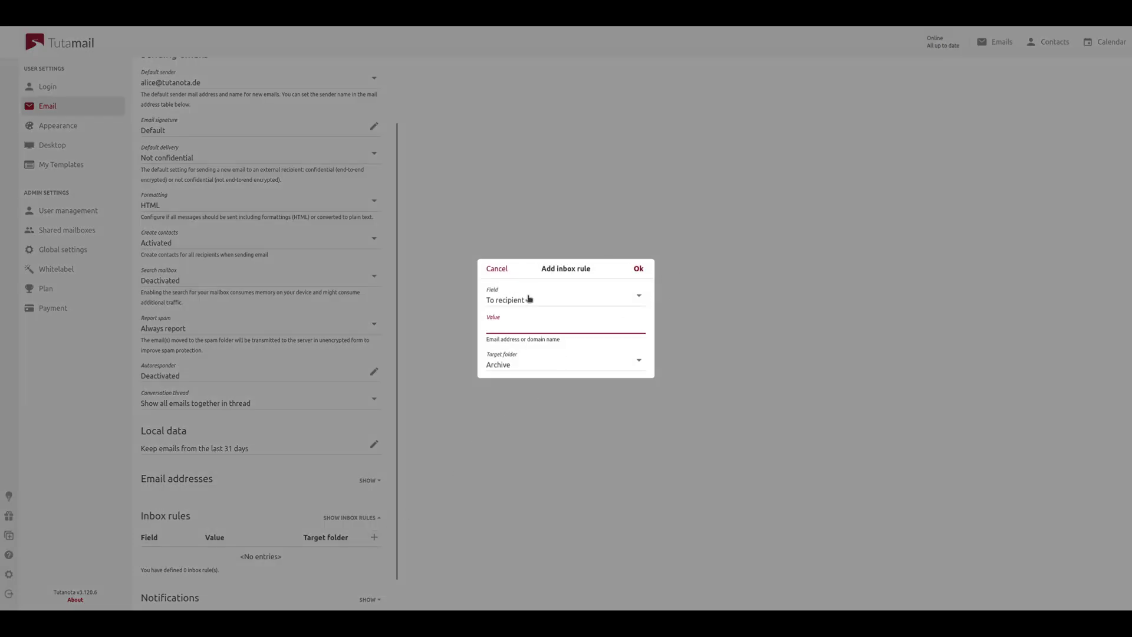
click(550, 303)
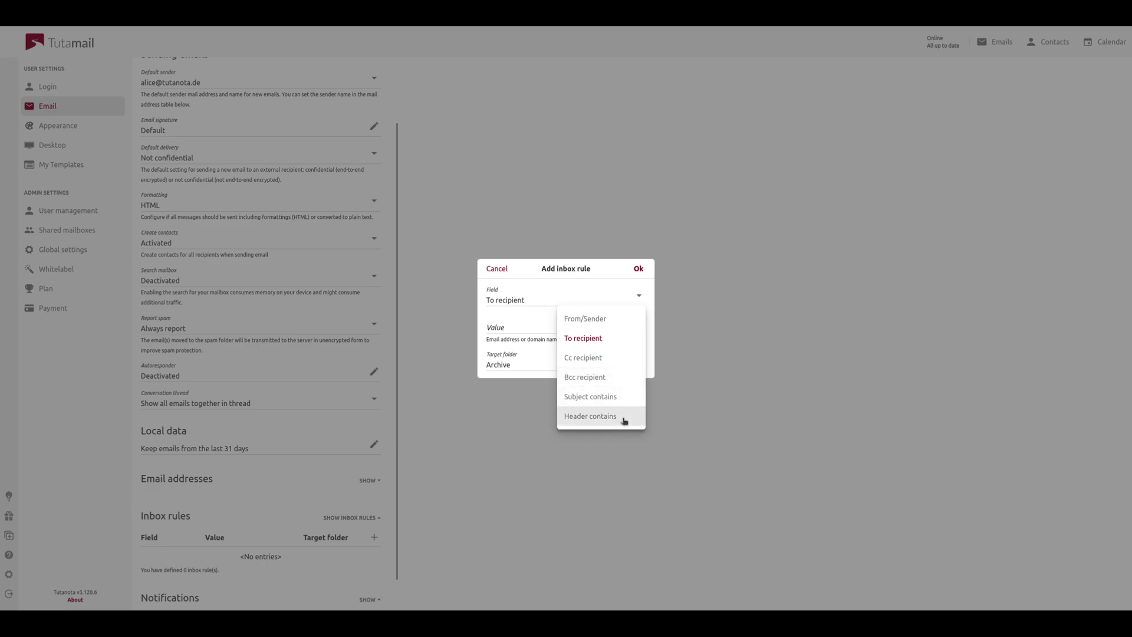
click(589, 322)
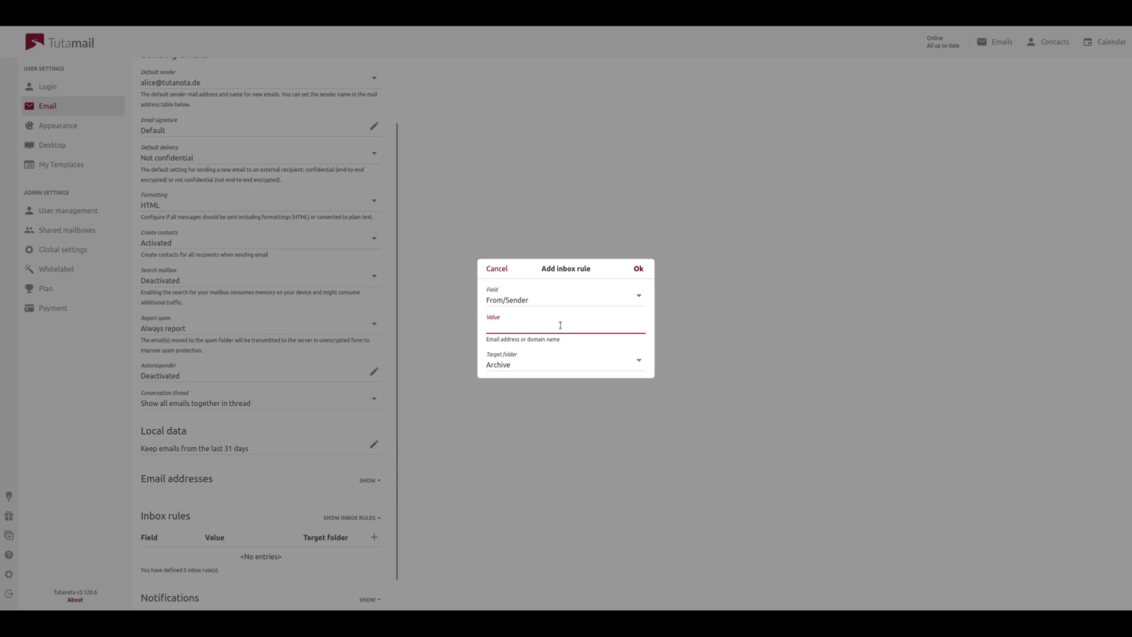
click(572, 366)
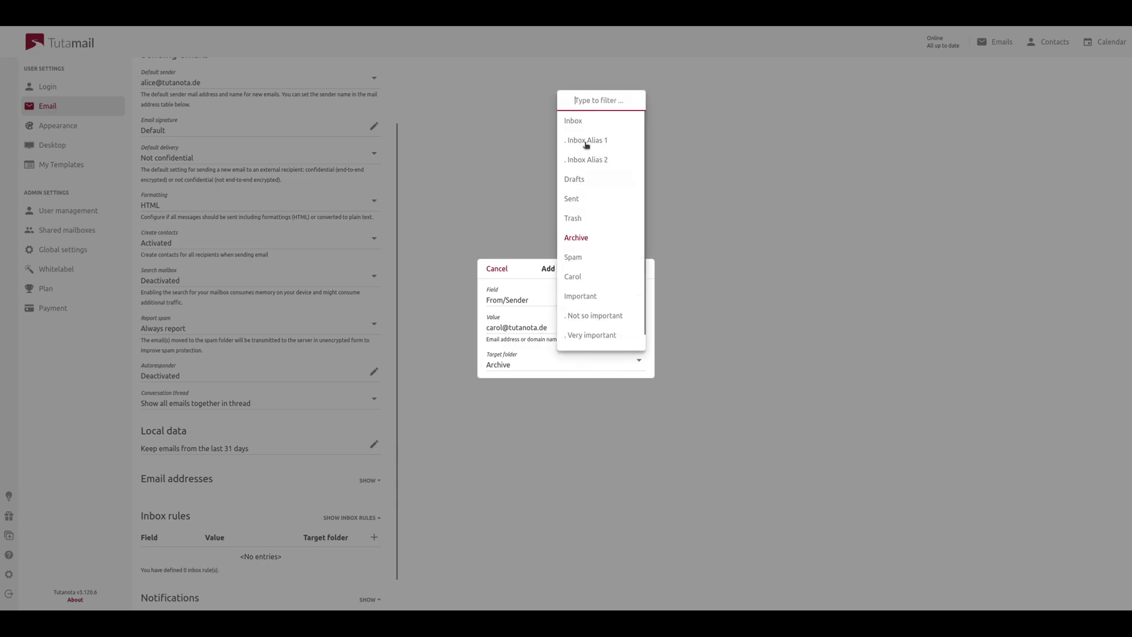
click(583, 275)
click(638, 270)
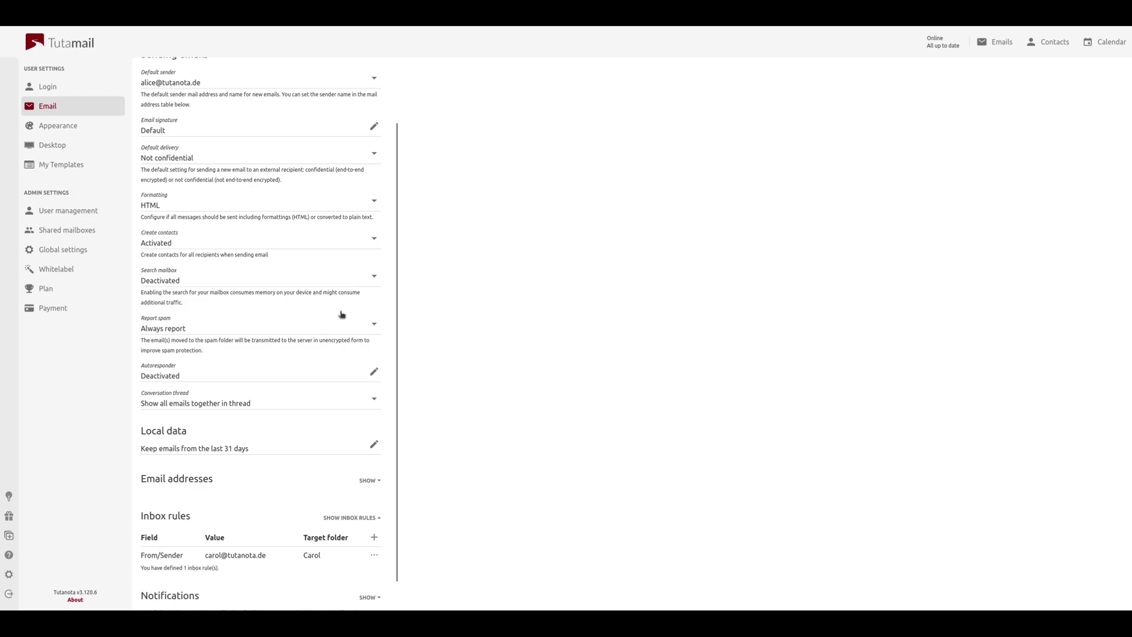
click(1002, 43)
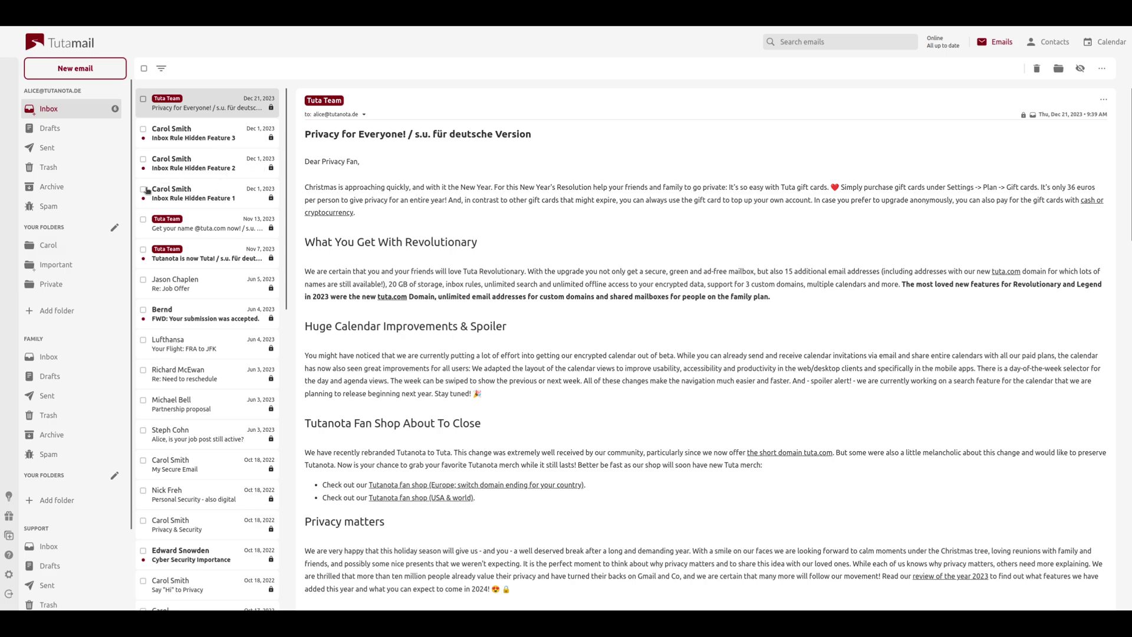
Open the Carol folder under Your Folders to see it is still empty
click(62, 250)
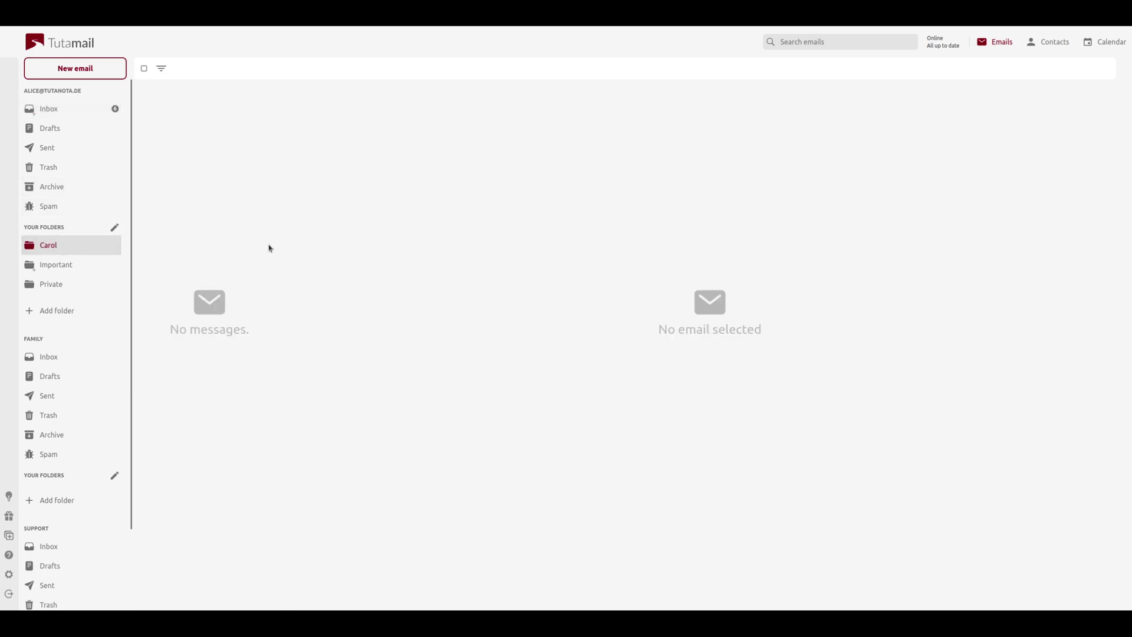
click(69, 115)
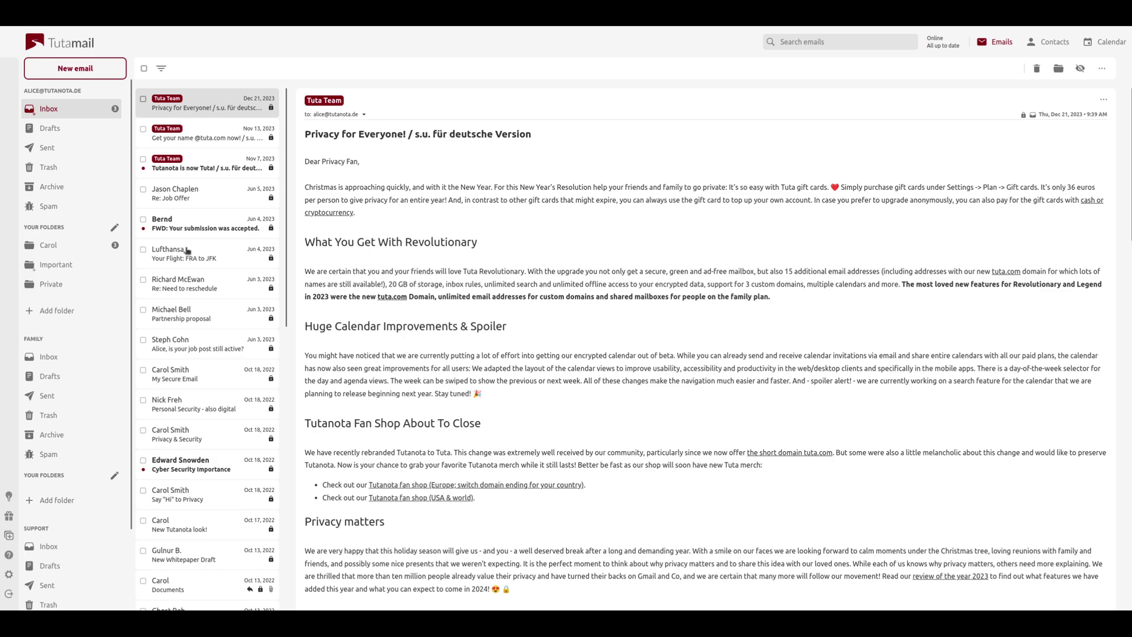
click(75, 254)
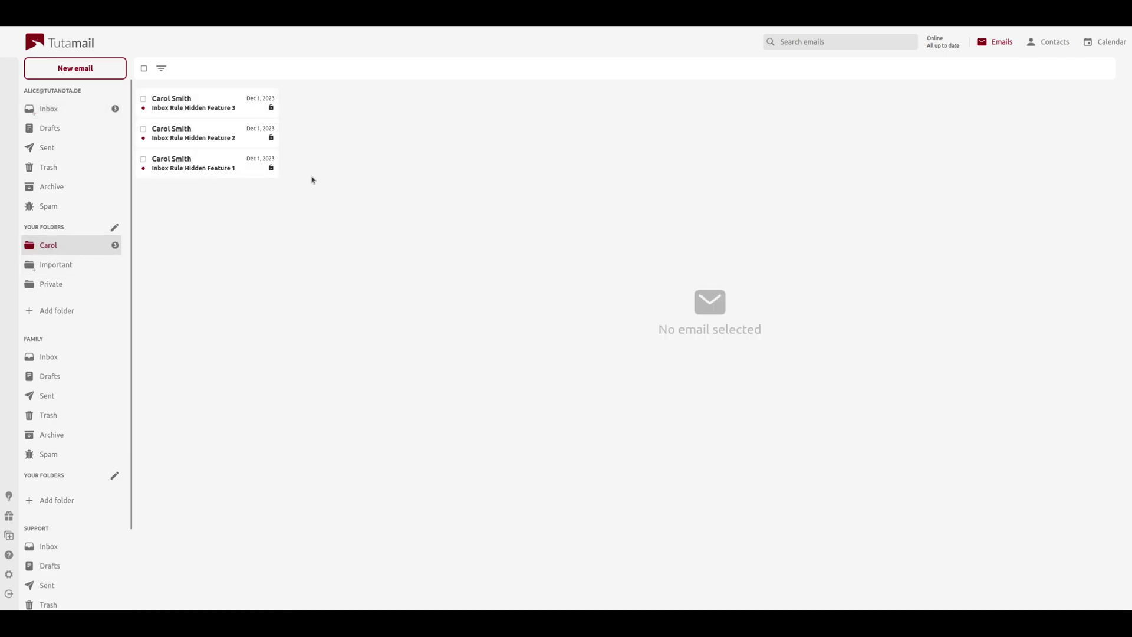